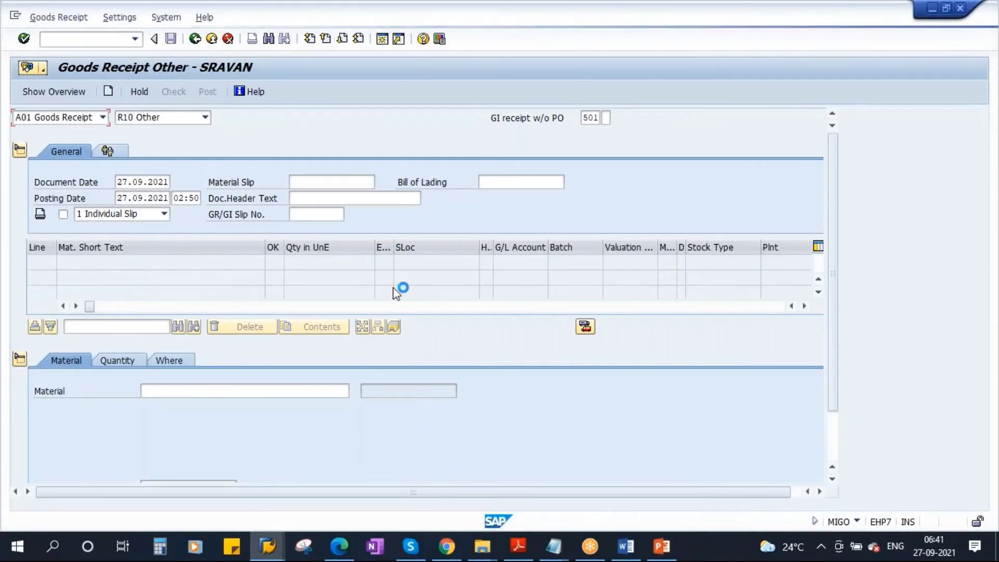
# Force-close SAP Logon for Windows from Task Manager, then close Task Manager.
pyautogui.hotkey('ctrl', 'shift', 'Escape')
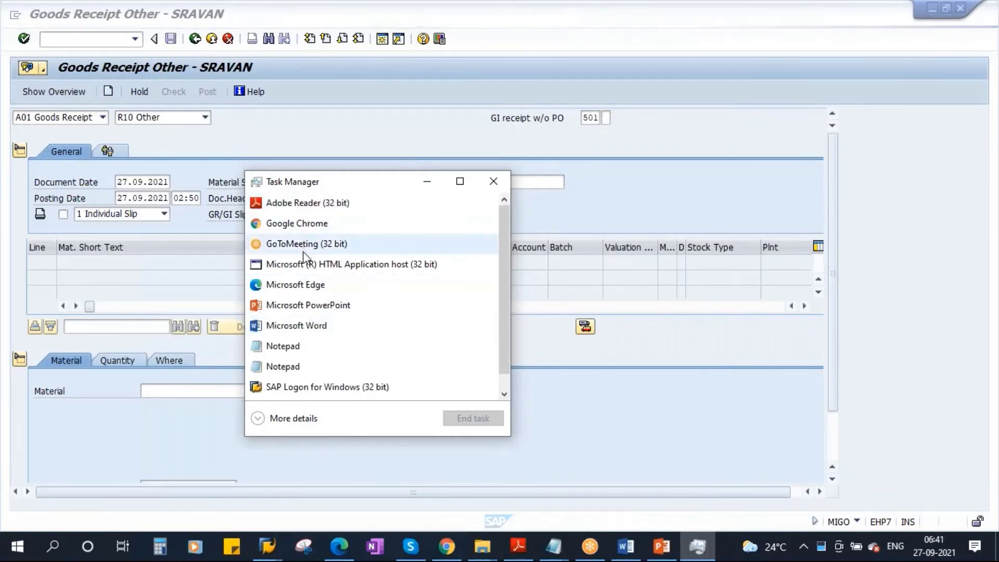
pyautogui.click(311, 394)
pyautogui.click(483, 418)
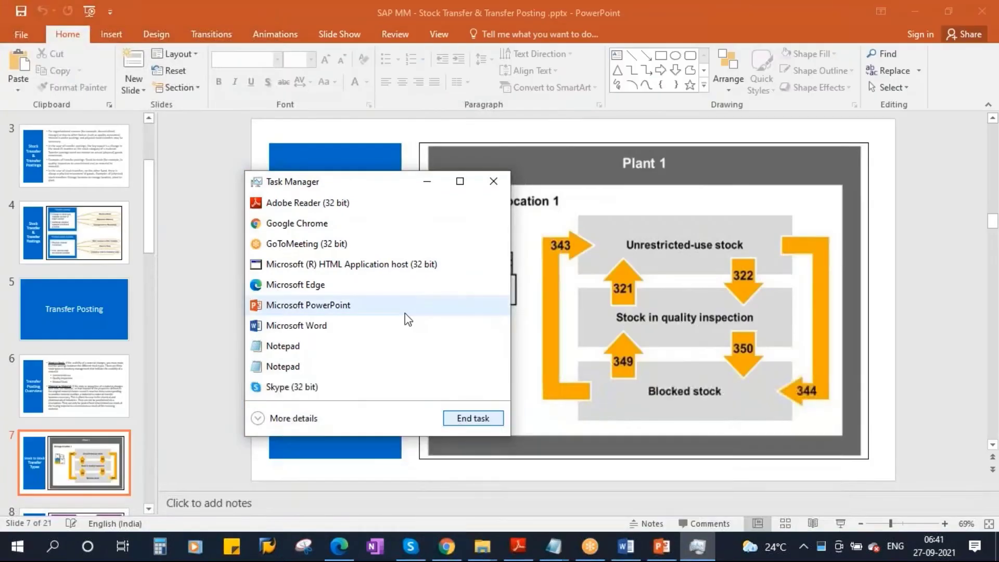
pyautogui.click(492, 179)
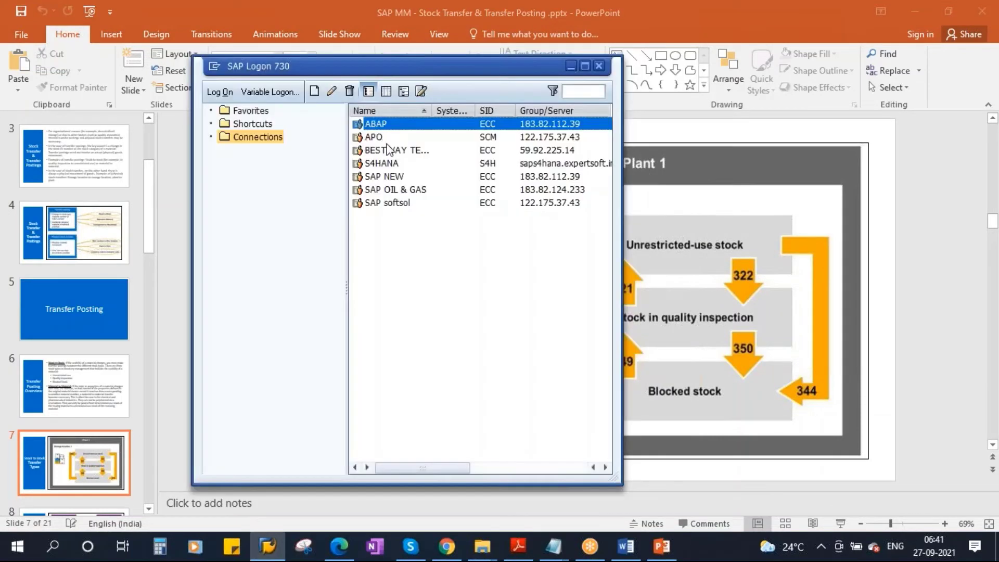
# Log on to the ECC system at 59.92.225.14 with the user's credentials, continuing this logon over other sessions.
pyautogui.click(389, 152)
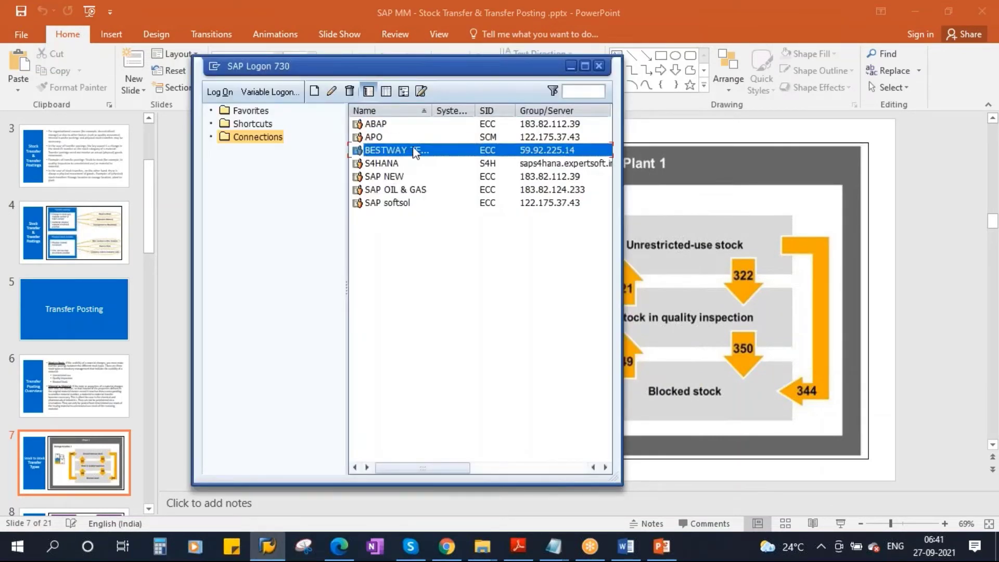
pyautogui.press('Return')
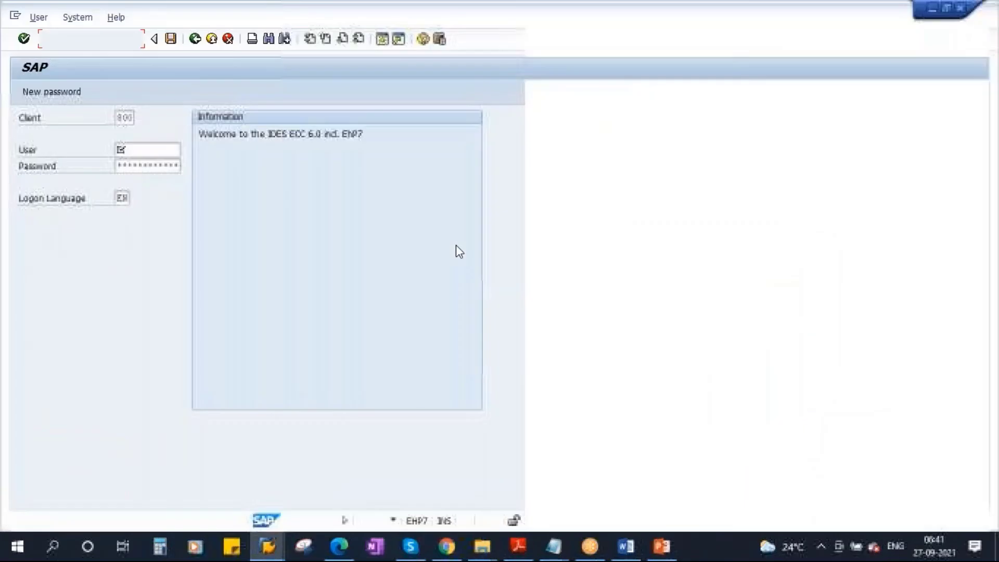
pyautogui.write('sravan')
pyautogui.press('Tab')
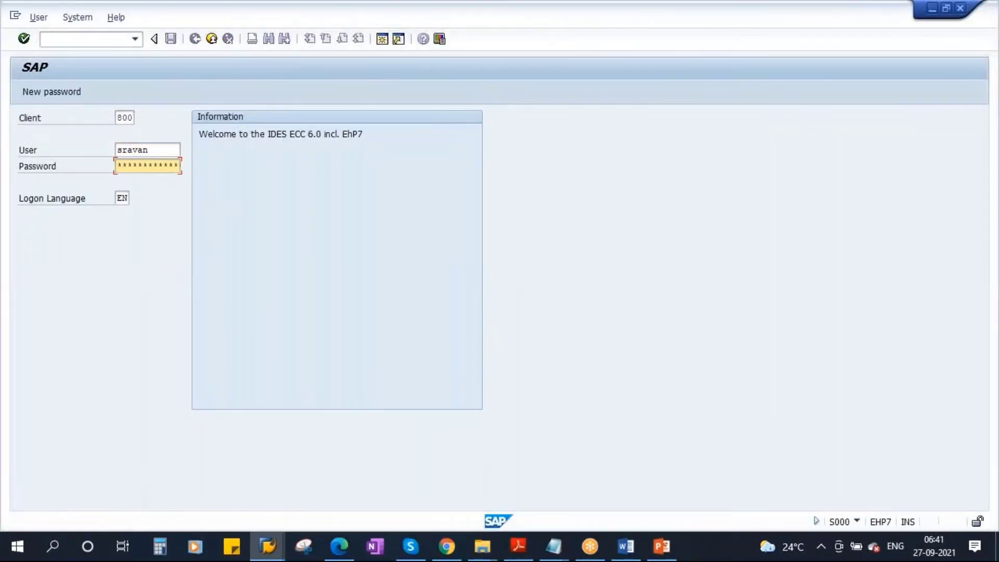
pyautogui.write('**')
pyautogui.press('Return')
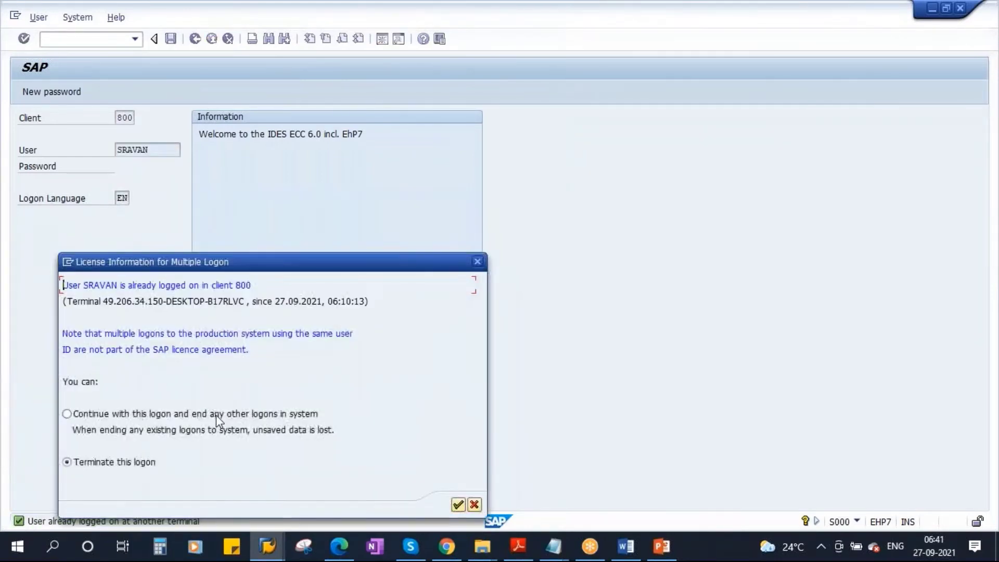
pyautogui.click(457, 504)
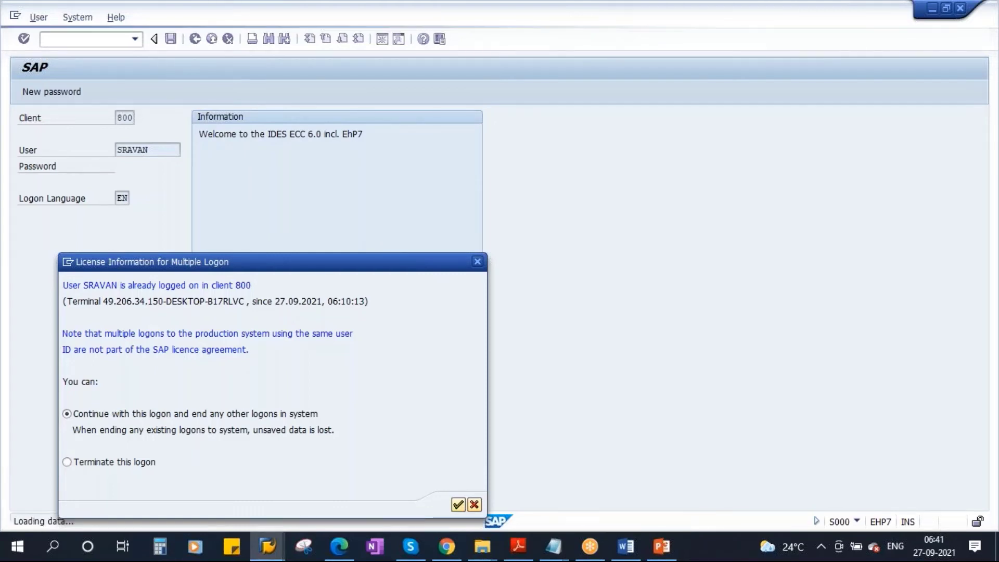
# Run the MMBE stock overview for material 3453 in plant 1000.
pyautogui.write('mmbe')
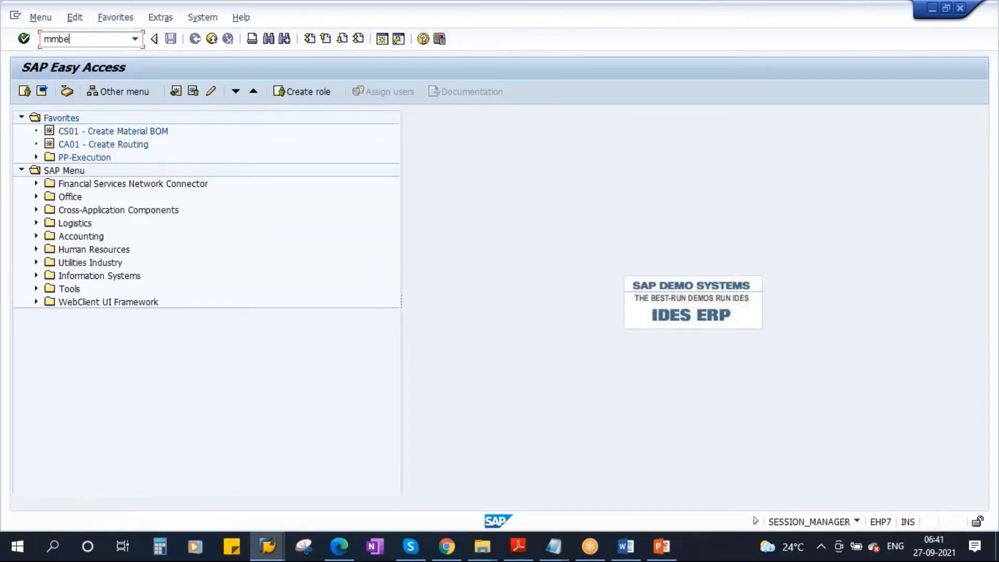
pyautogui.press('Return')
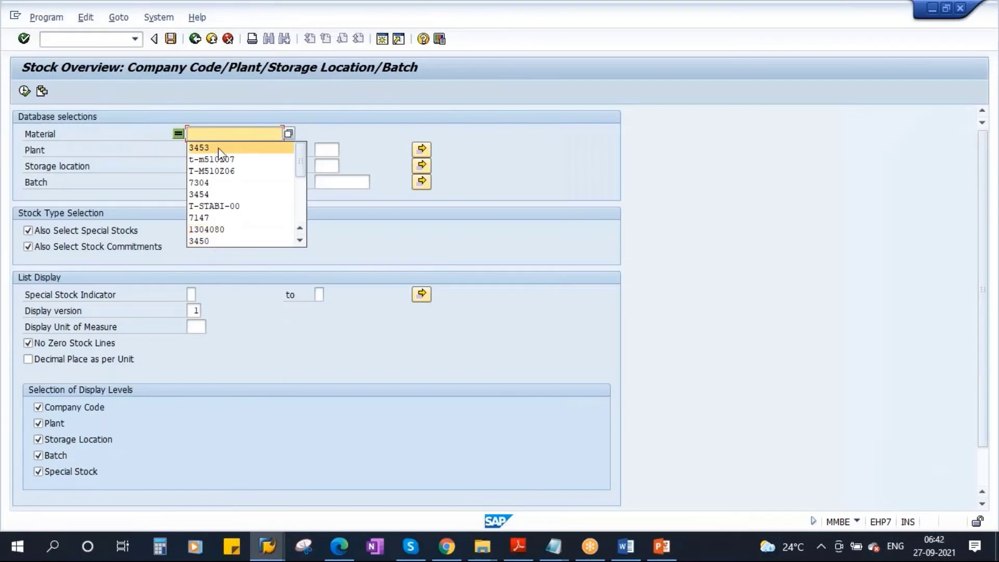
pyautogui.click(213, 148)
pyautogui.click(207, 150)
pyautogui.click(198, 163)
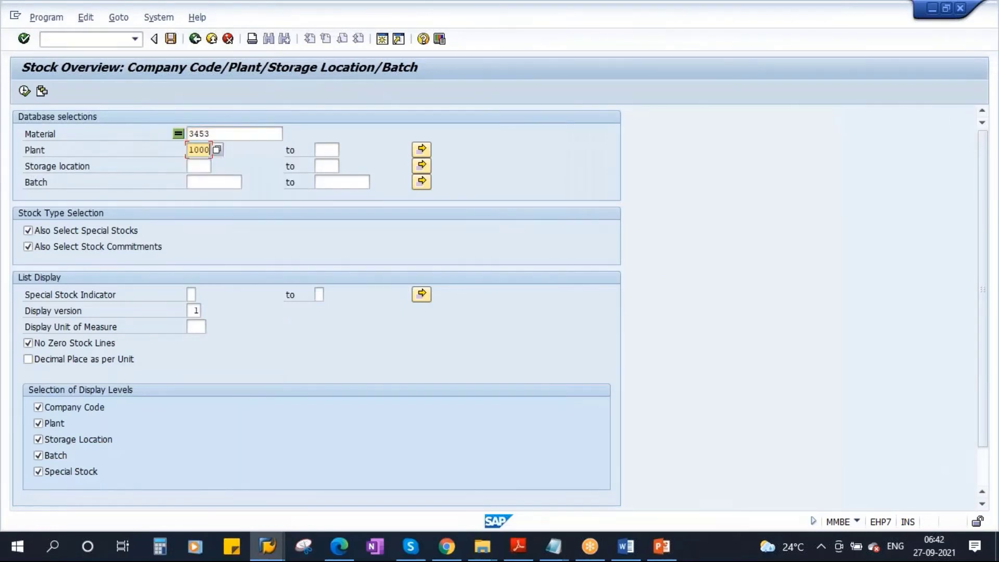
pyautogui.click(24, 92)
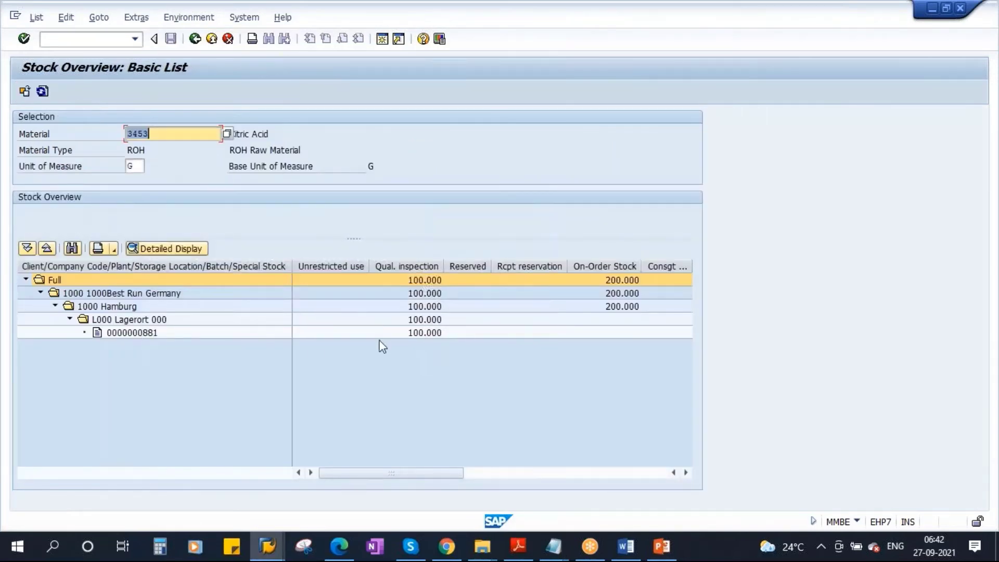
pyautogui.doubleClick(148, 134)
pyautogui.click(99, 306)
pyautogui.click(98, 320)
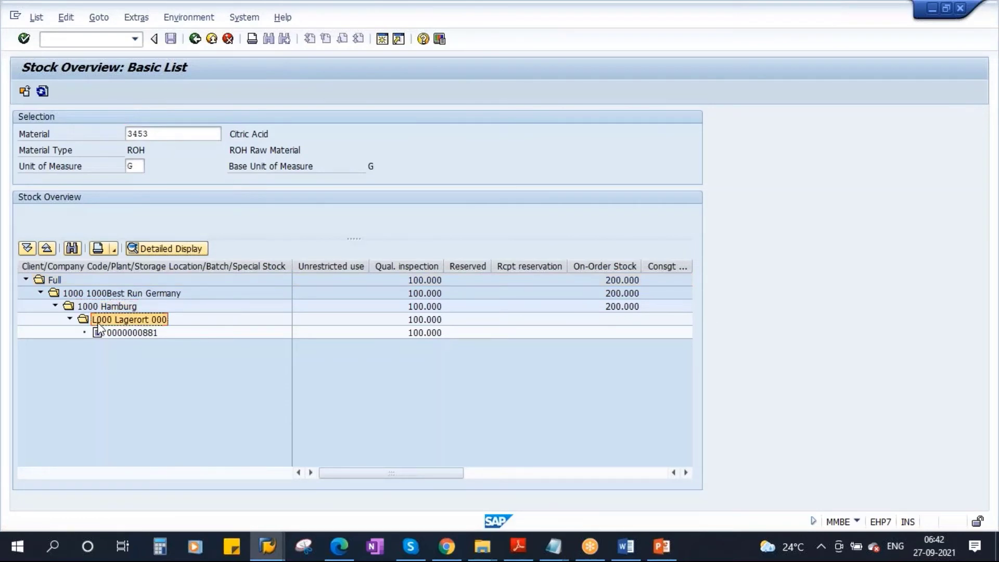
pyautogui.click(423, 333)
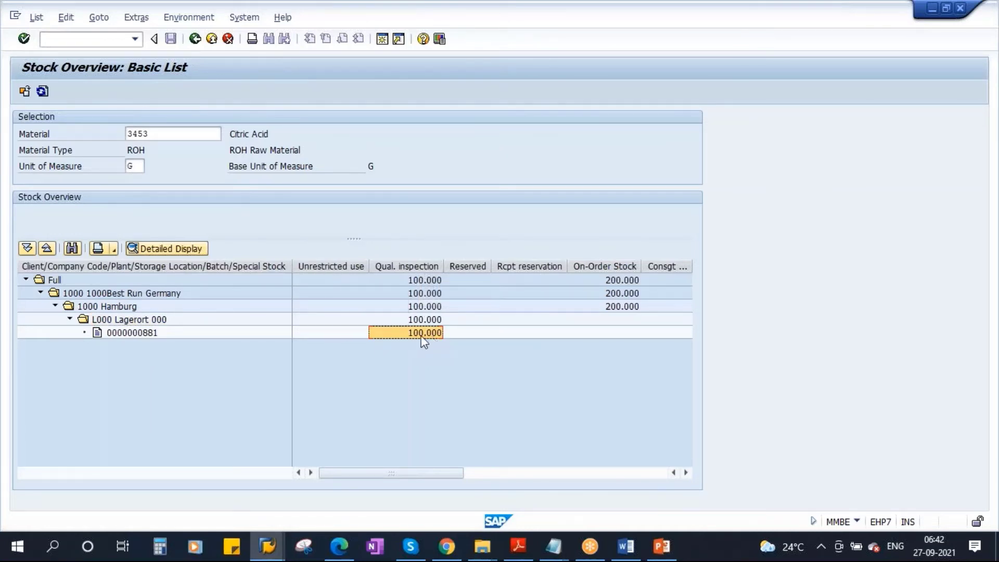
pyautogui.click(322, 331)
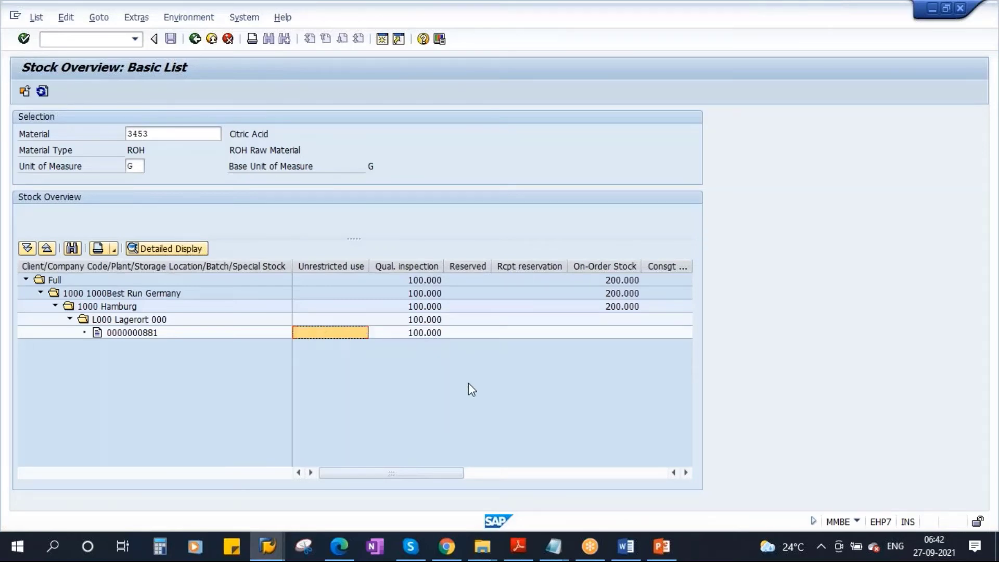
pyautogui.click(136, 332)
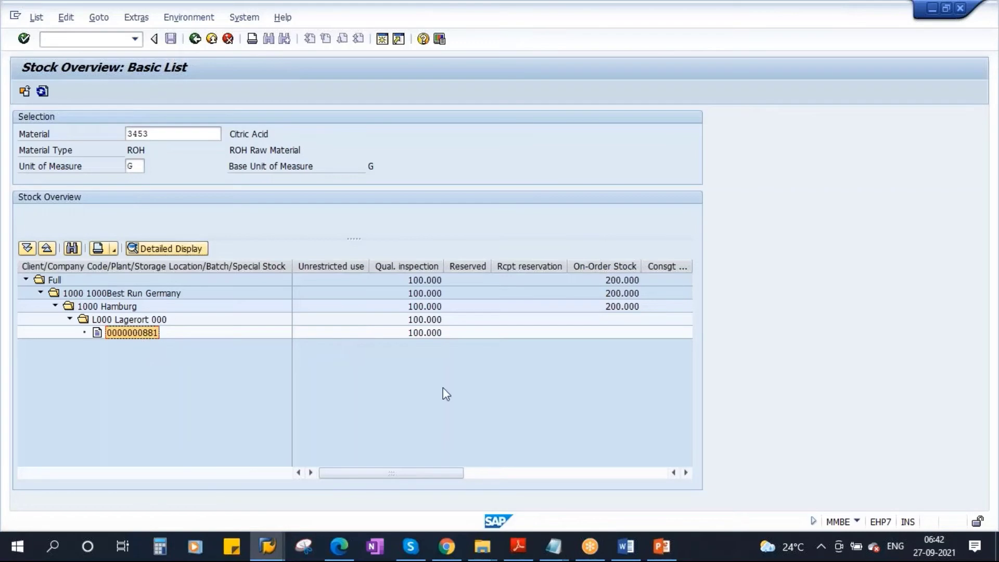
pyautogui.click(661, 545)
# Go to slide 9, 'MIGO transaction in Transfer Posting', and present it full screen.
pyautogui.scroll(-3, 75, 432)
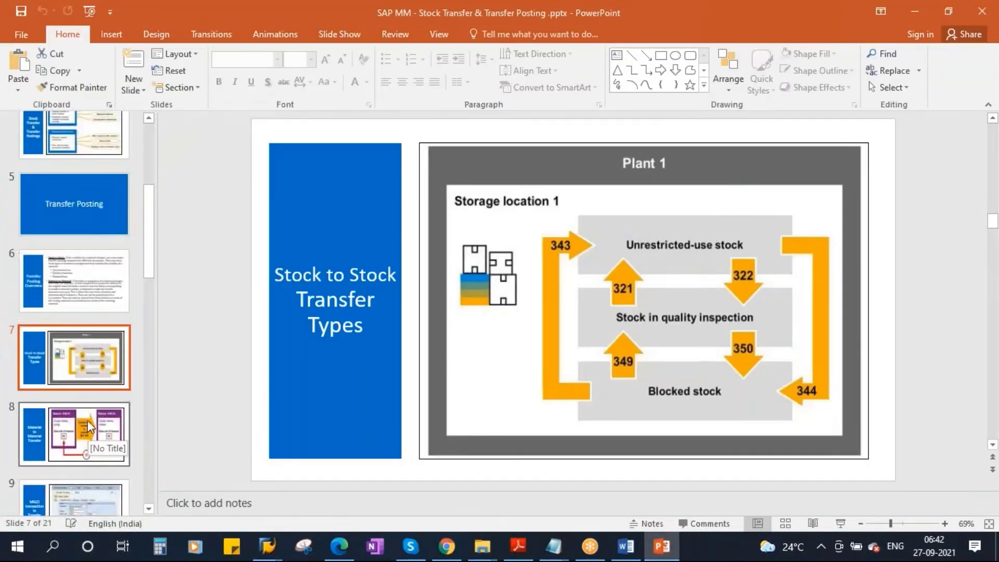
pyautogui.scroll(-3, 81, 416)
pyautogui.click(81, 401)
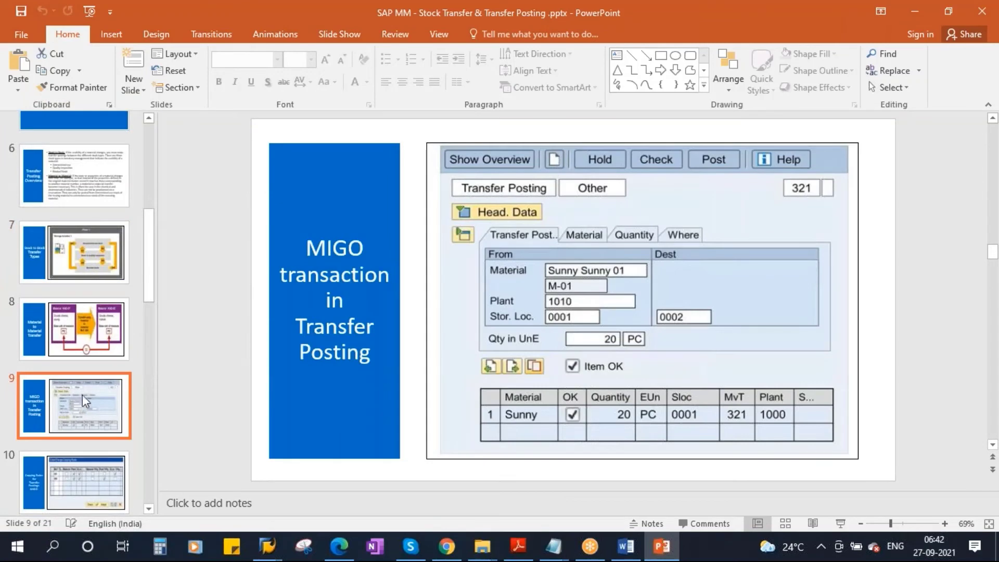
pyautogui.click(840, 522)
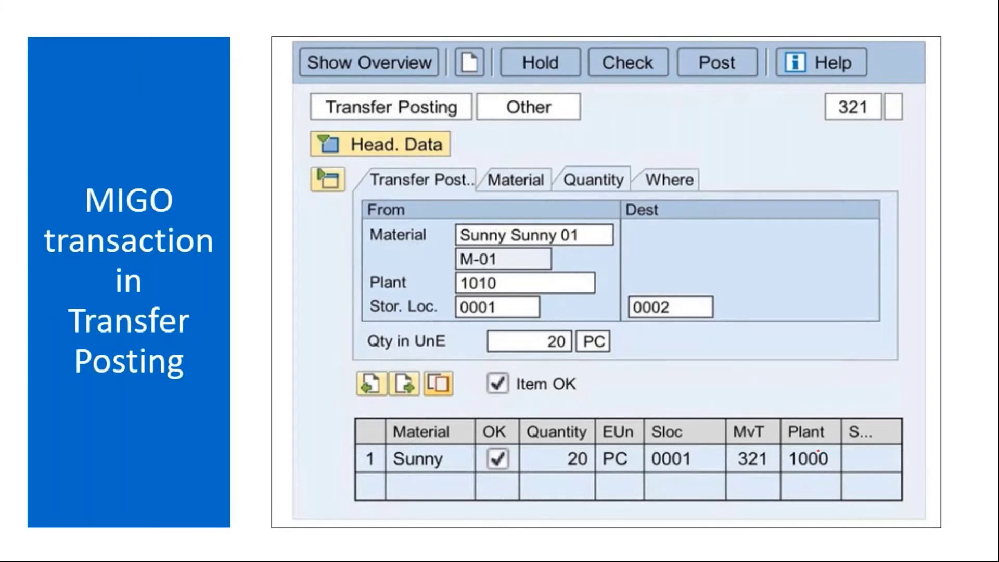
# Mark up Transfer Posting, Other, movement 321, and the values Sunny, plant 1010 and location 0001.
pyautogui.moveTo(318, 84)
pyautogui.mouseDown()
pyautogui.moveTo(362, 139)
pyautogui.moveTo(408, 82)
pyautogui.moveTo(354, 82)
pyautogui.mouseUp()
pyautogui.moveTo(492, 88)
pyautogui.mouseDown()
pyautogui.moveTo(464, 133)
pyautogui.moveTo(572, 96)
pyautogui.moveTo(510, 94)
pyautogui.mouseUp()
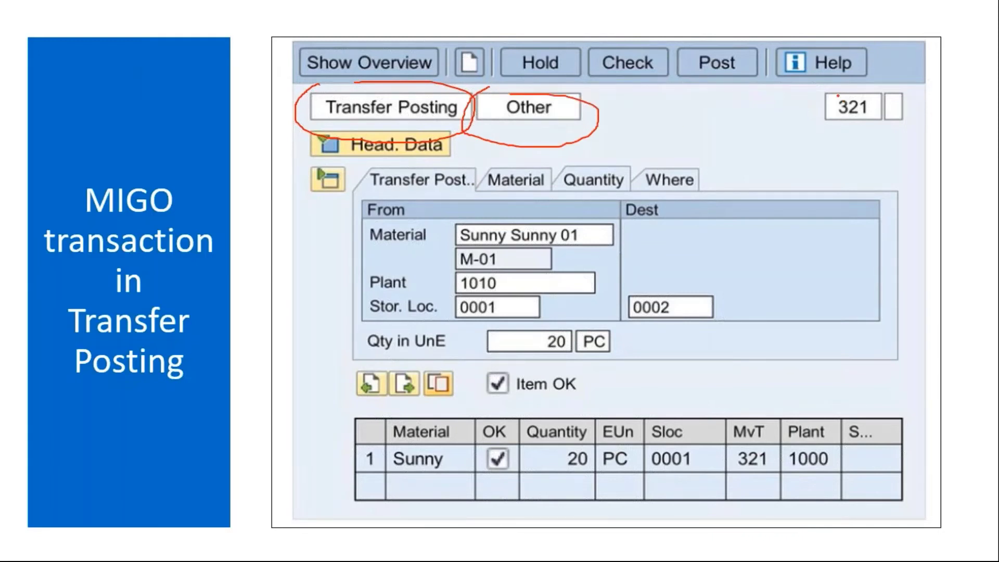
pyautogui.moveTo(827, 89)
pyautogui.mouseDown()
pyautogui.moveTo(822, 139)
pyautogui.moveTo(905, 134)
pyautogui.moveTo(844, 87)
pyautogui.moveTo(819, 146)
pyautogui.moveTo(892, 159)
pyautogui.mouseUp()
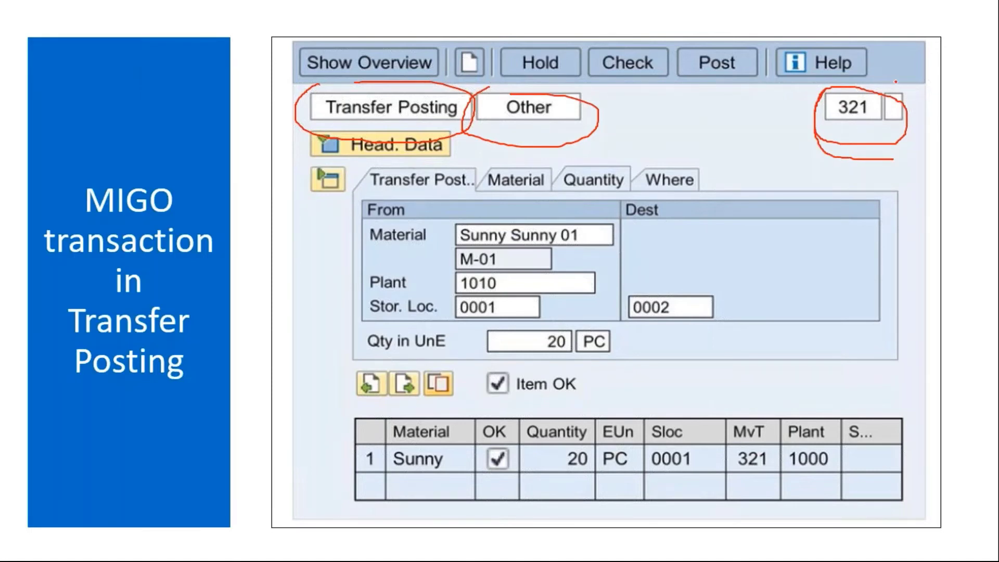
pyautogui.moveTo(896, 82)
pyautogui.mouseDown()
pyautogui.moveTo(916, 146)
pyautogui.moveTo(866, 155)
pyautogui.mouseUp()
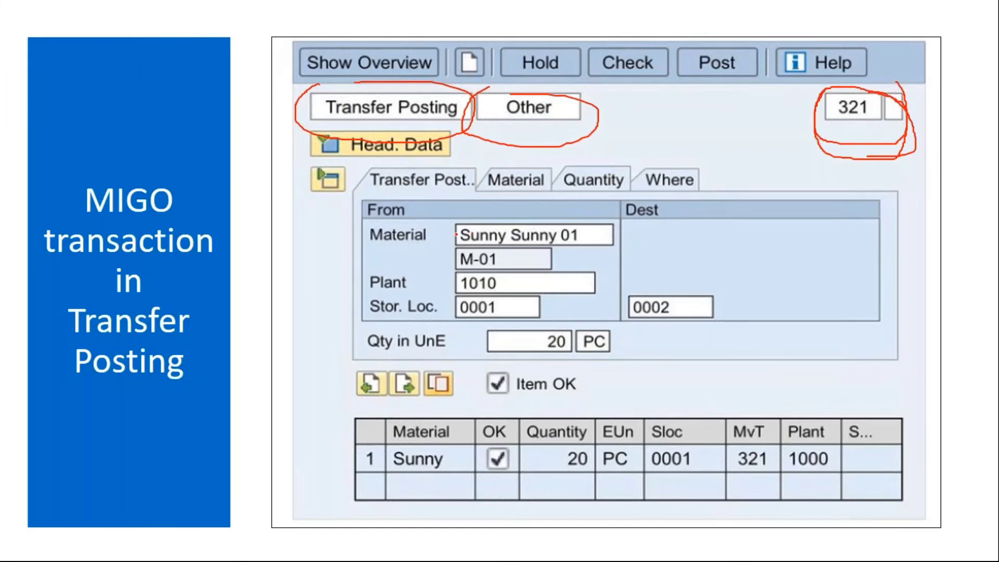
pyautogui.moveTo(456, 234); pyautogui.dragTo(526, 218)
pyautogui.moveTo(454, 286); pyautogui.dragTo(518, 276)
pyautogui.moveTo(483, 316); pyautogui.dragTo(518, 302)
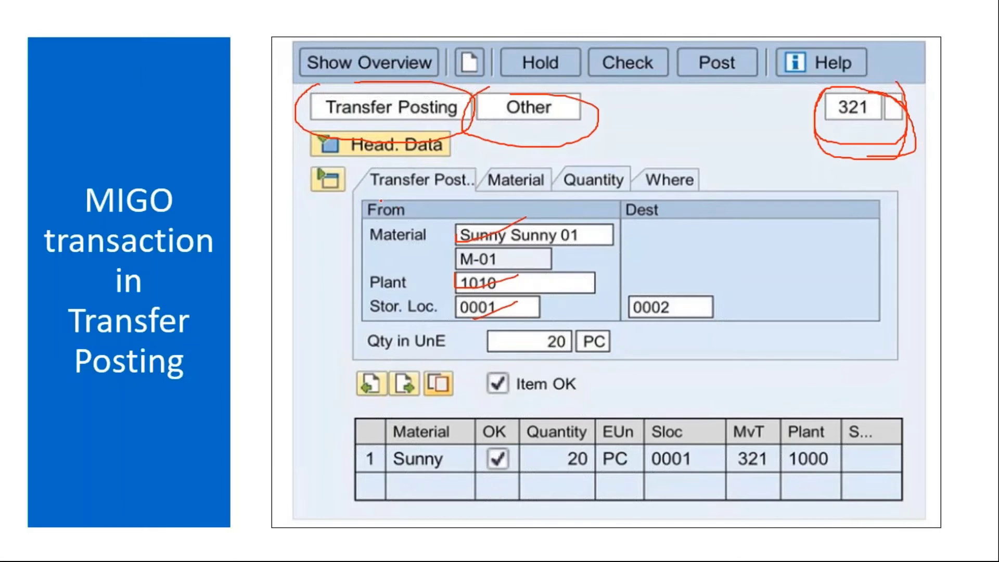
# Circle the From and Dest blocks, link quantity and unit to the locations, then erase the ink and exit.
pyautogui.moveTo(380, 201)
pyautogui.mouseDown()
pyautogui.moveTo(471, 317)
pyautogui.moveTo(434, 190)
pyautogui.mouseUp()
pyautogui.moveTo(645, 210)
pyautogui.mouseDown()
pyautogui.moveTo(641, 324)
pyautogui.moveTo(678, 195)
pyautogui.mouseUp()
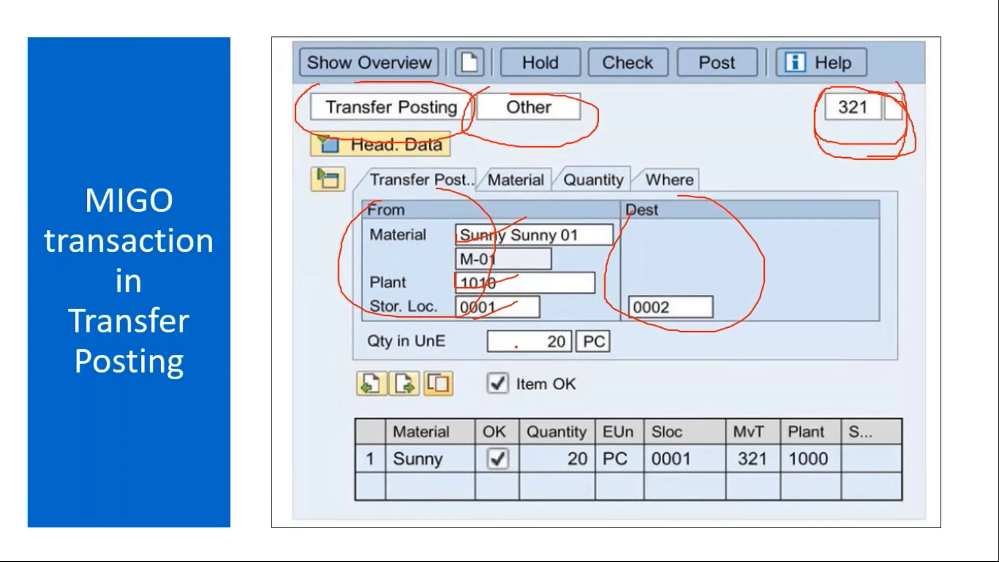
pyautogui.moveTo(516, 347); pyautogui.dragTo(554, 306)
pyautogui.moveTo(602, 340); pyautogui.dragTo(650, 310)
pyautogui.press('e')
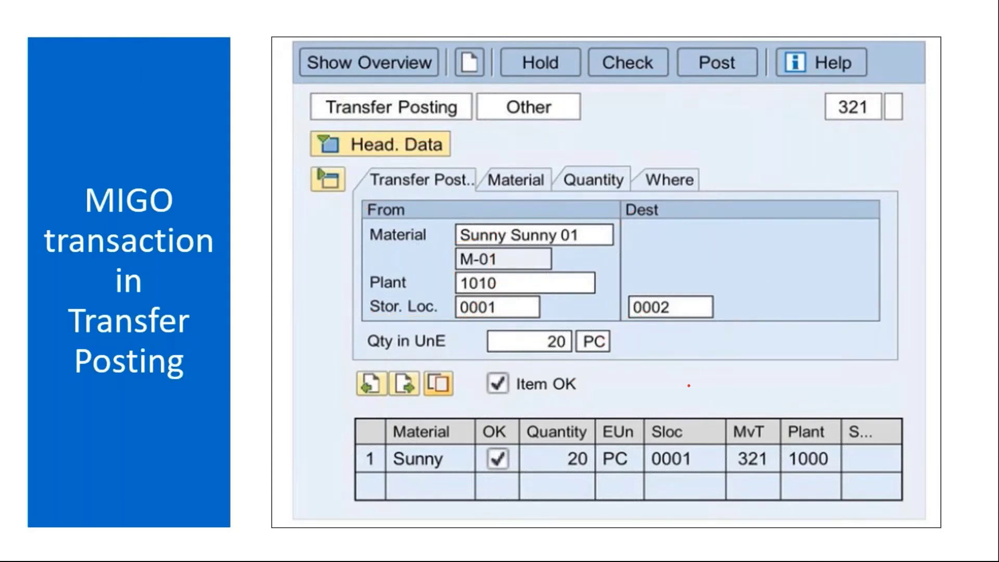
pyautogui.press('Escape')
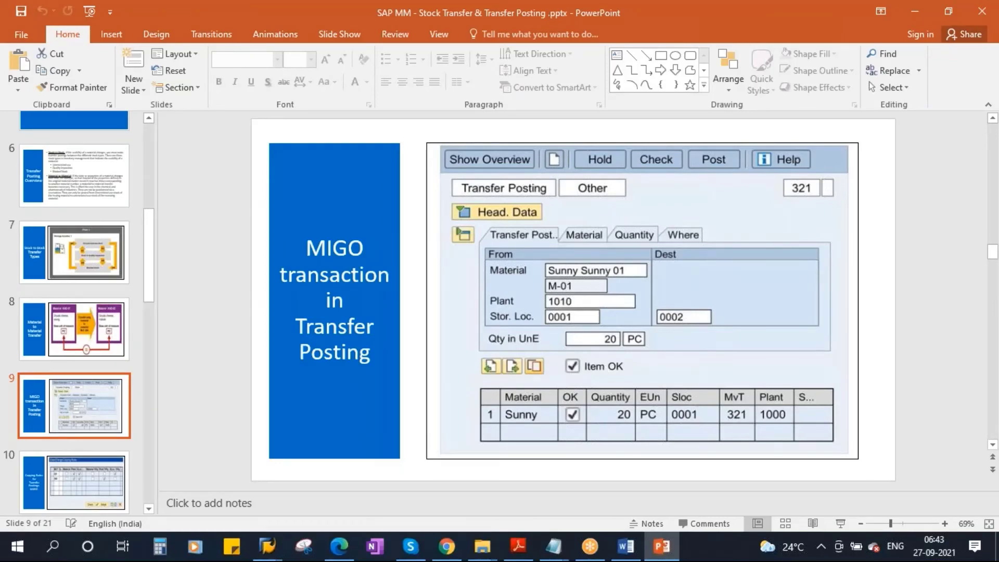
pyautogui.click(267, 546)
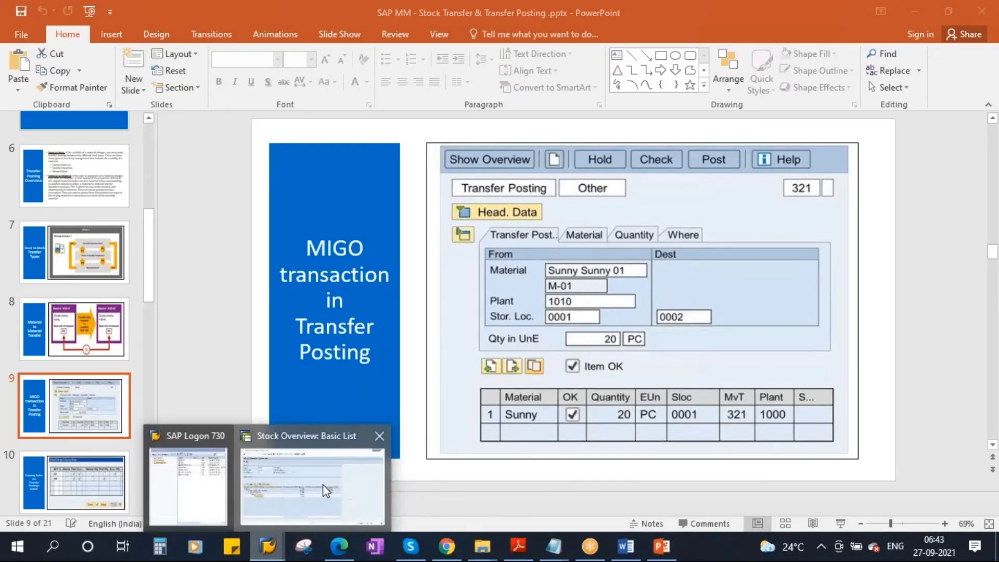
# Start MIGO with action A08 Transfer Posting and reference R10 Other.
pyautogui.click(326, 491)
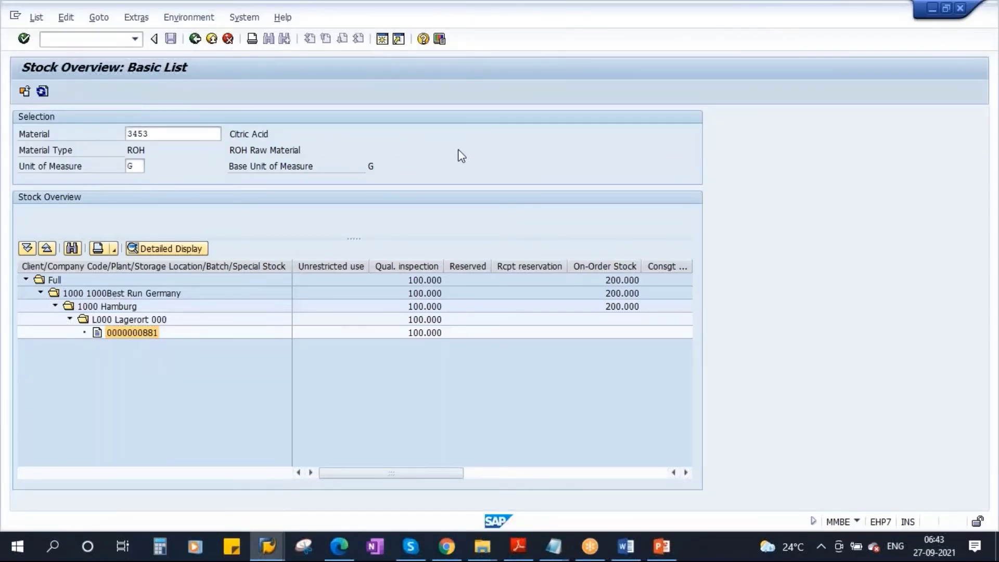
pyautogui.hotkey('alt', 'Tab')
pyautogui.write('migo')
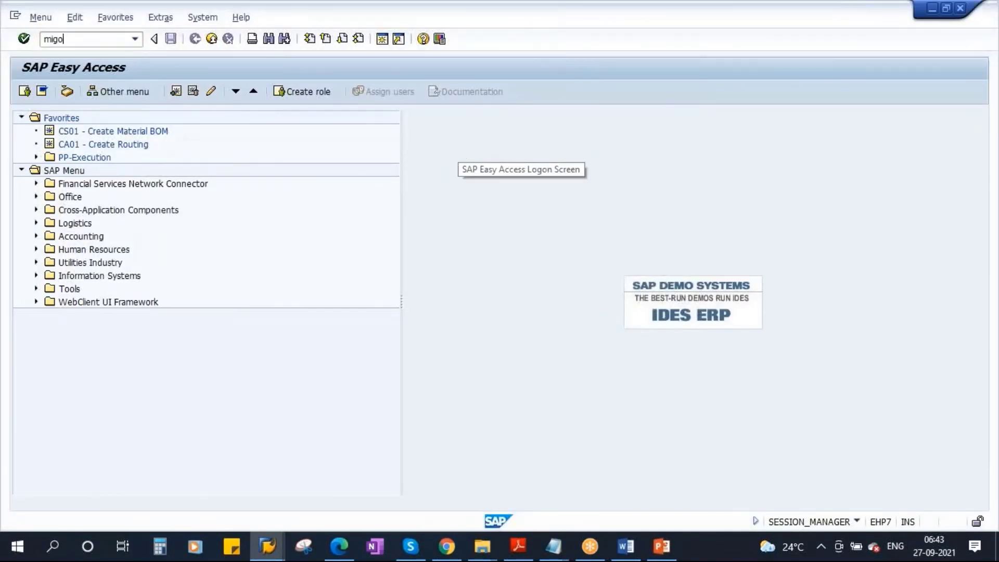
pyautogui.press('Return')
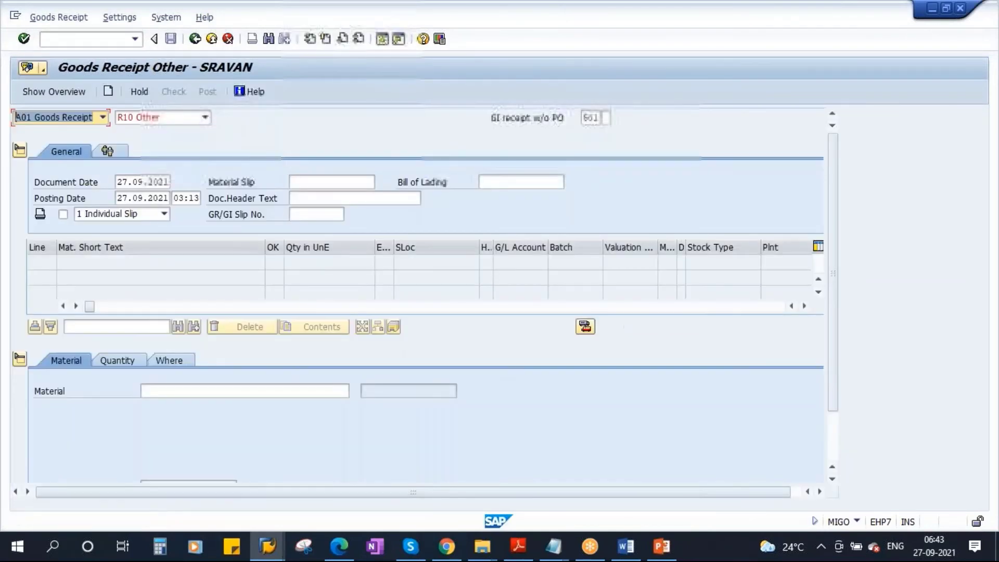
pyautogui.click(103, 118)
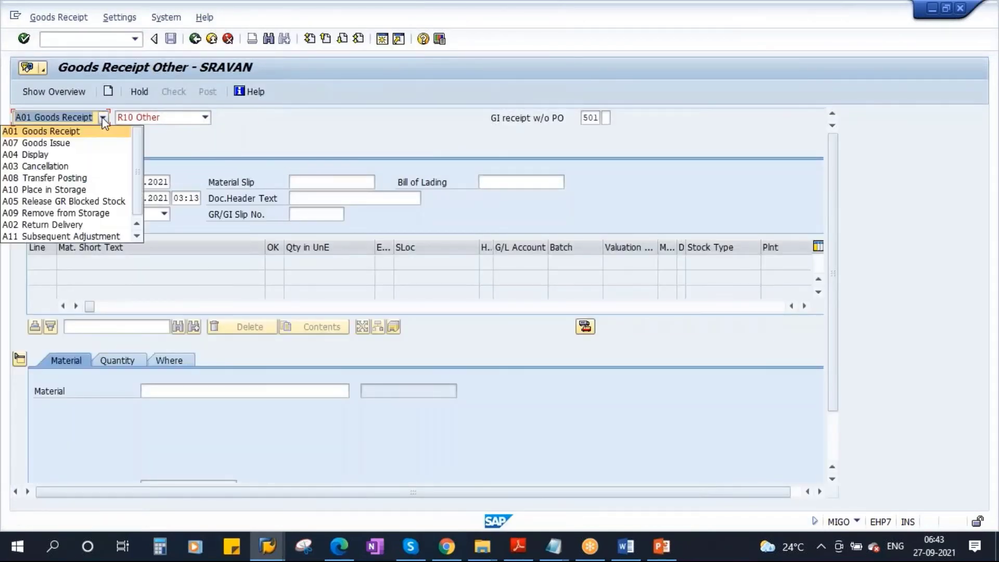
pyautogui.click(68, 179)
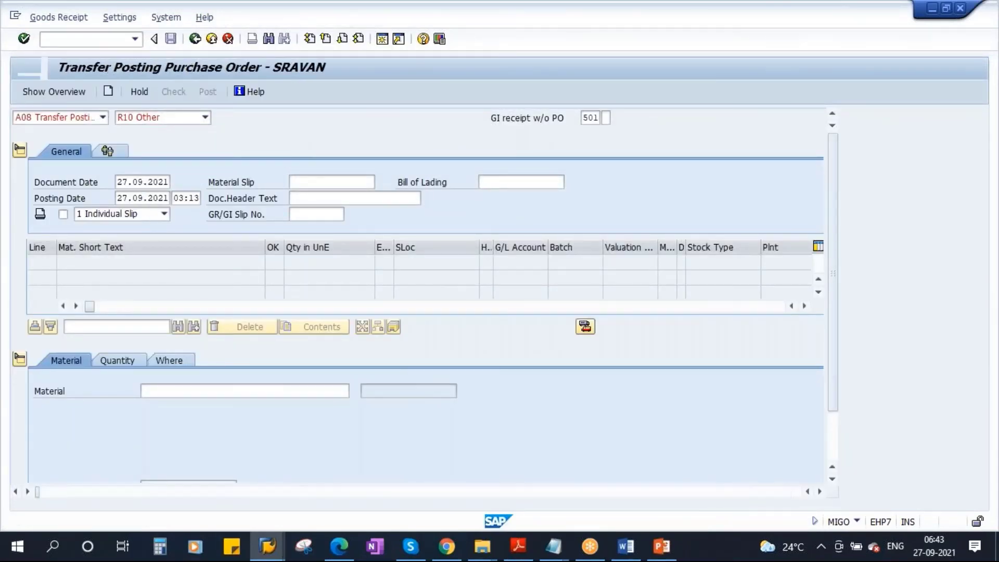
pyautogui.click(206, 117)
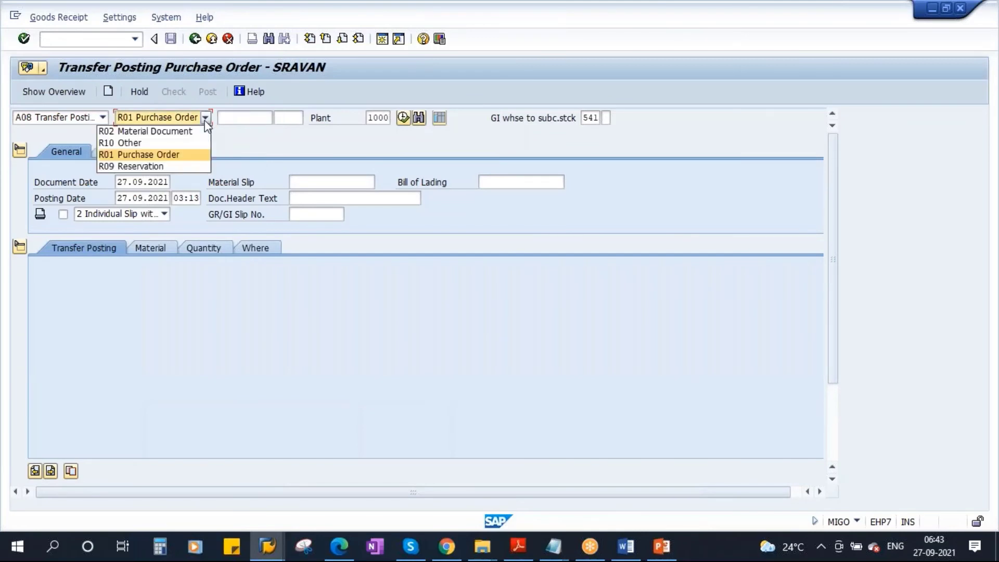
pyautogui.click(140, 141)
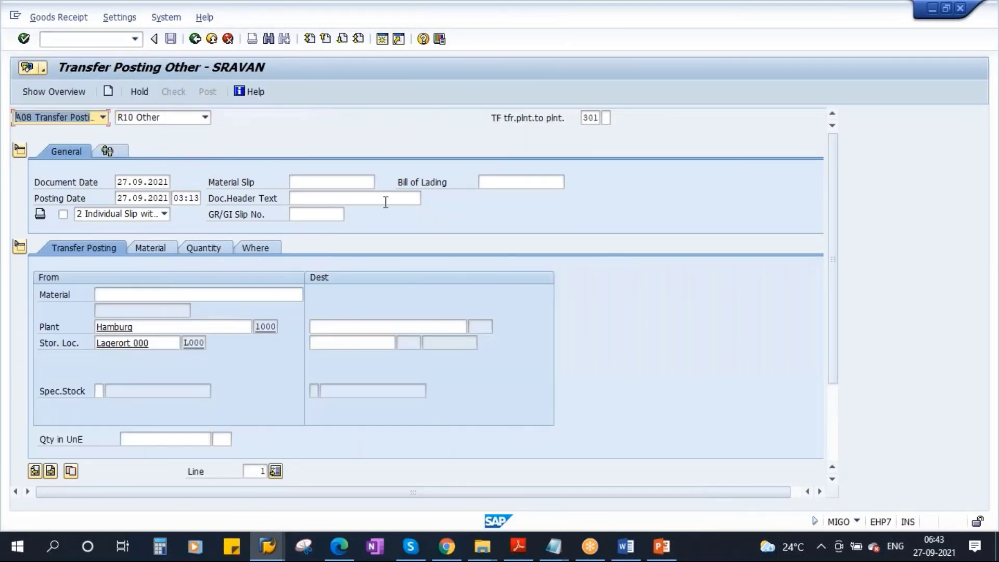
pyautogui.click(661, 547)
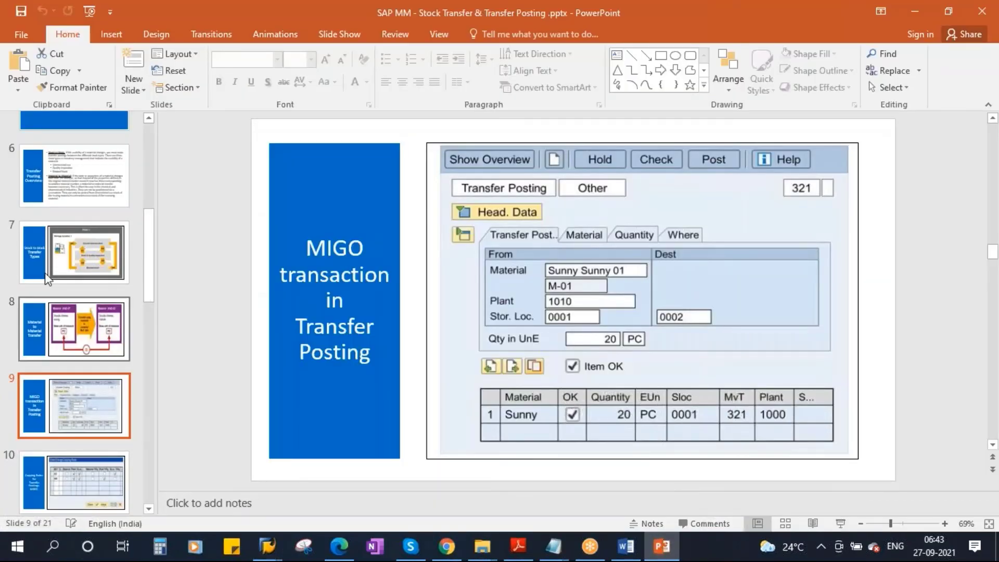
# Go to slide 7, 'Stock to Stock Transfer Types', showing movements 321, 322 and 350.
pyautogui.click(74, 252)
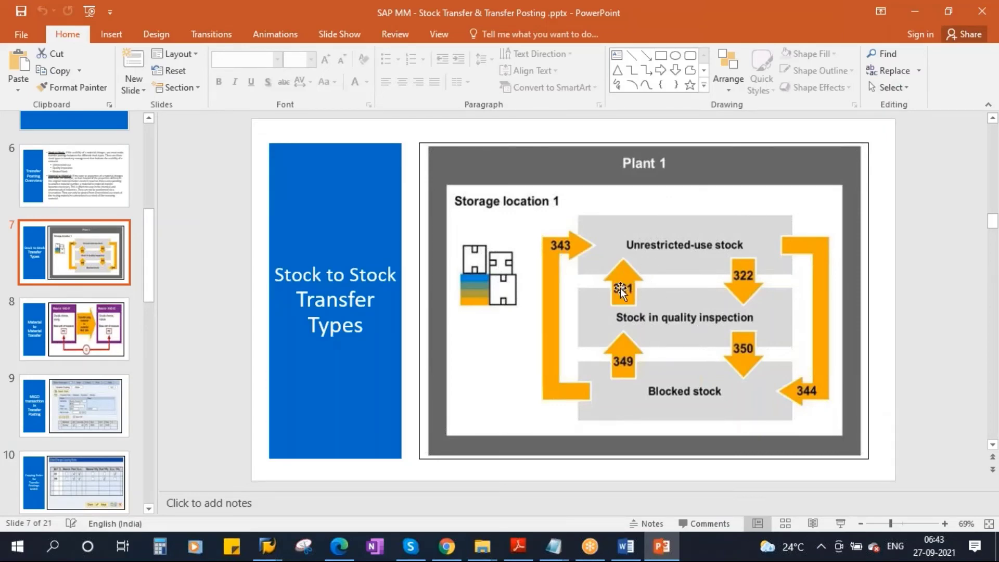
# Change the MIGO movement type from 301 to 321, quality inspection to unrestricted use.
pyautogui.hotkey('alt', 'Tab')
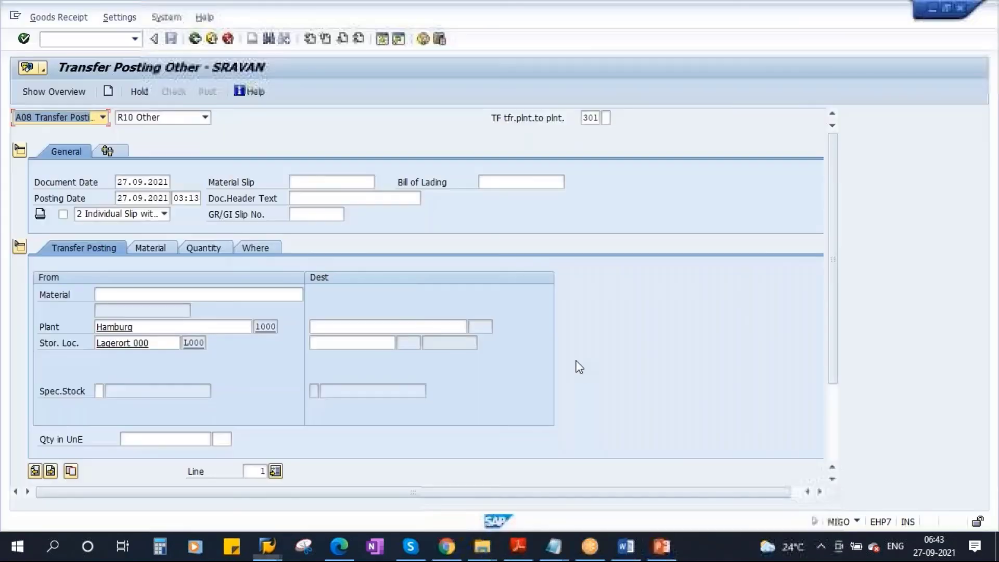
pyautogui.click(589, 118)
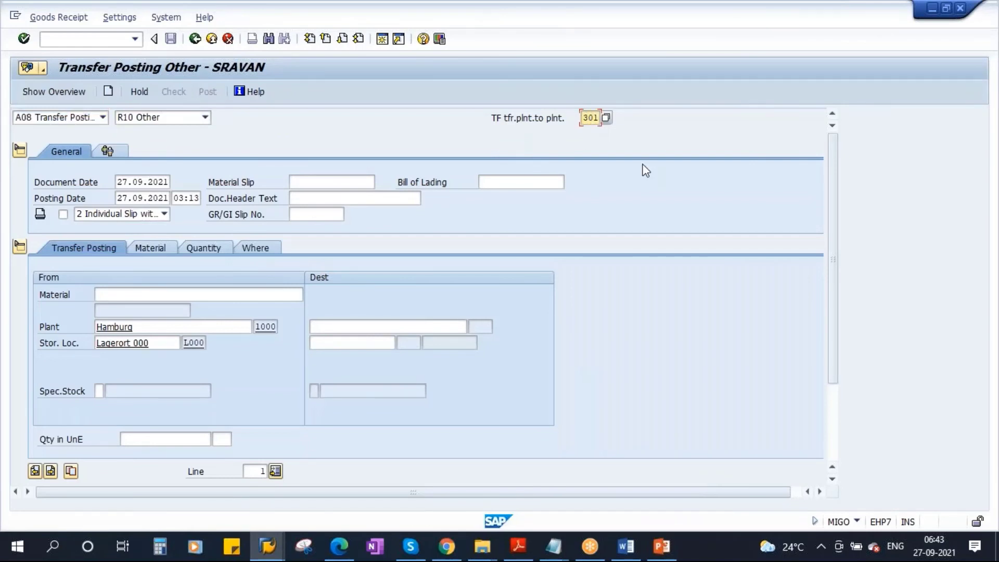
pyautogui.press('BackSpace')
pyautogui.press('BackSpace')
pyautogui.press('Return')
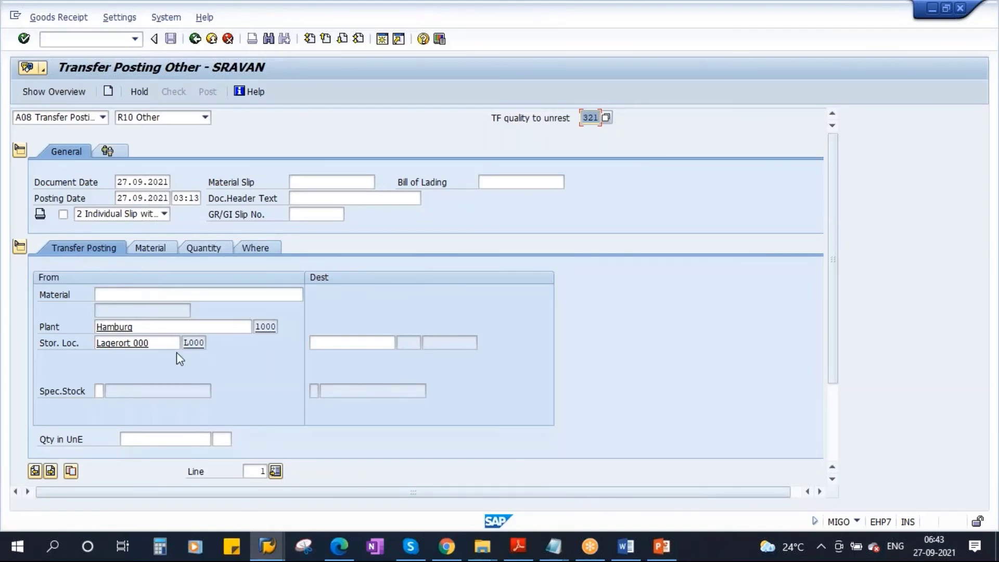
pyautogui.click(114, 294)
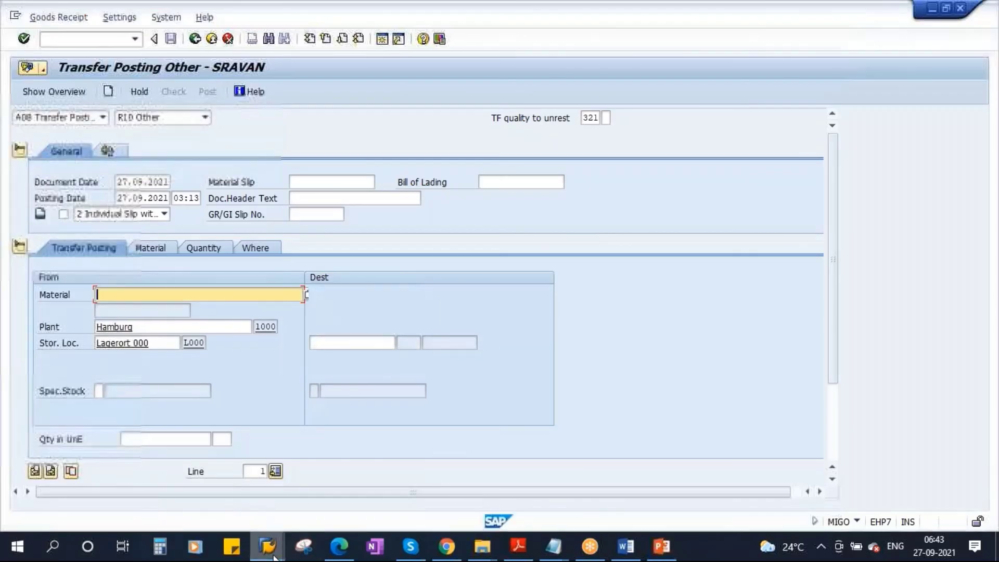
pyautogui.moveTo(267, 546)
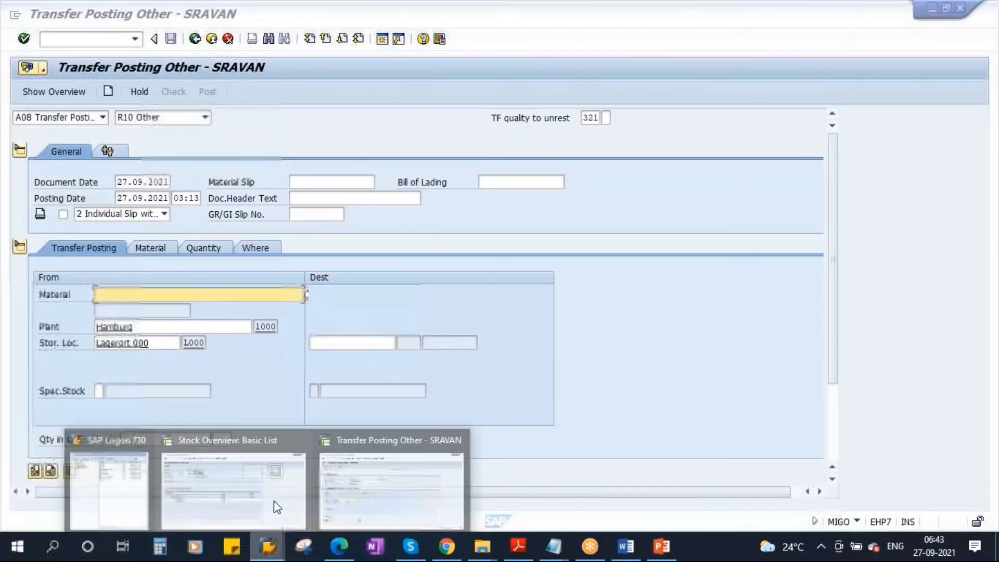
pyautogui.click(251, 473)
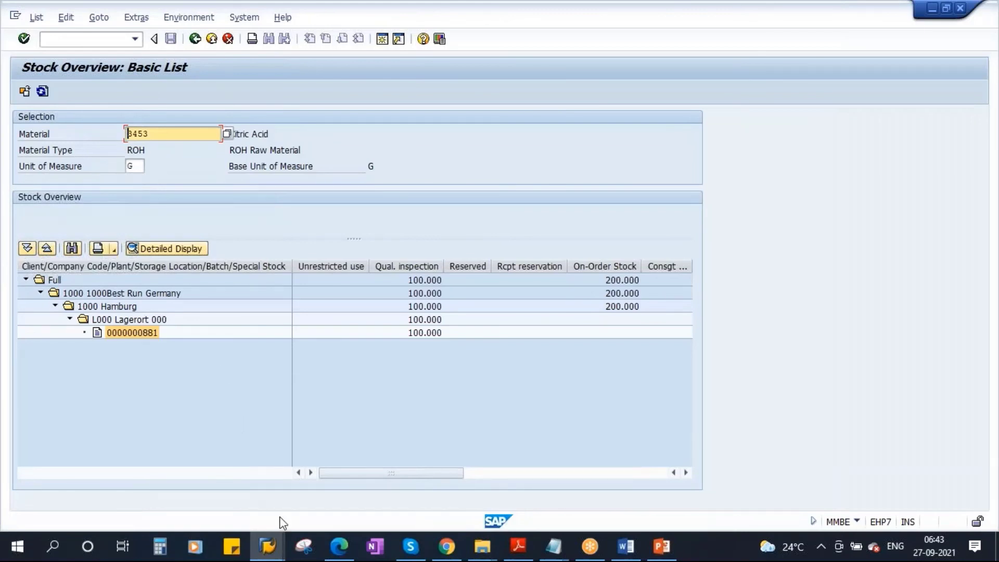
pyautogui.moveTo(267, 545)
pyautogui.click(364, 475)
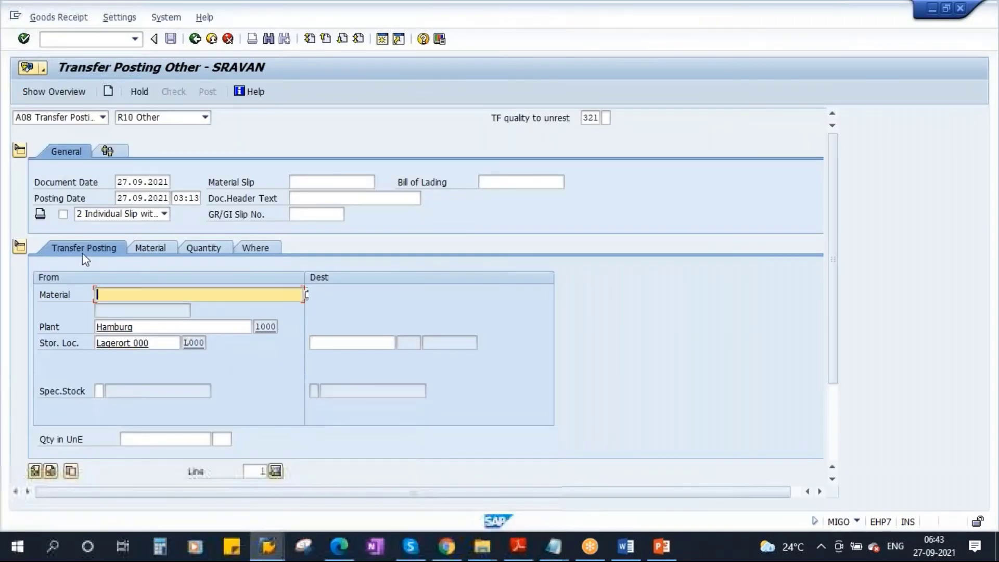
# Enter material 3453 and destination storage location L000.
pyautogui.click(119, 299)
pyautogui.write('3453')
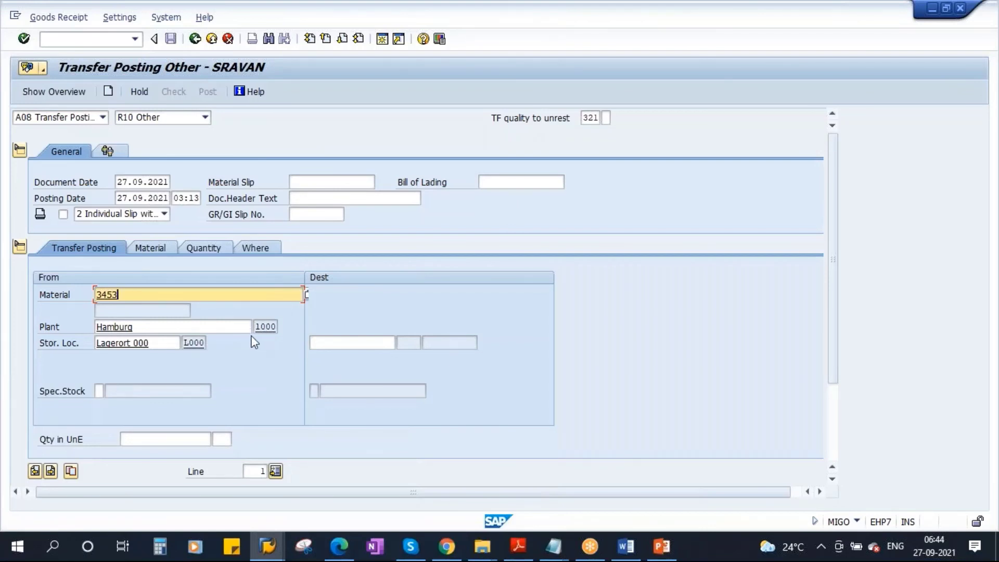
pyautogui.click(351, 344)
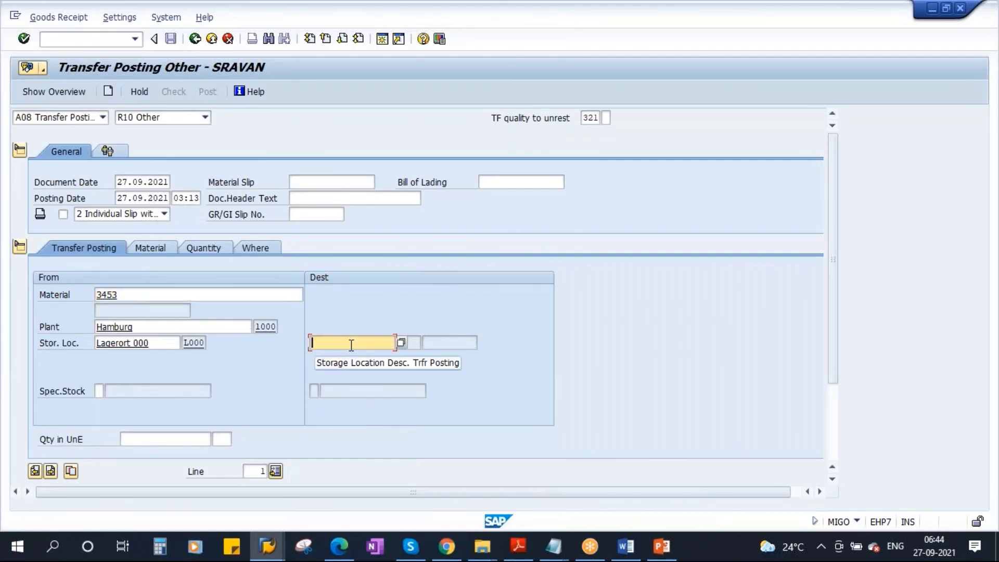
pyautogui.write('171')
pyautogui.press('BackSpace')
pyautogui.press('BackSpace')
pyautogui.press('BackSpace')
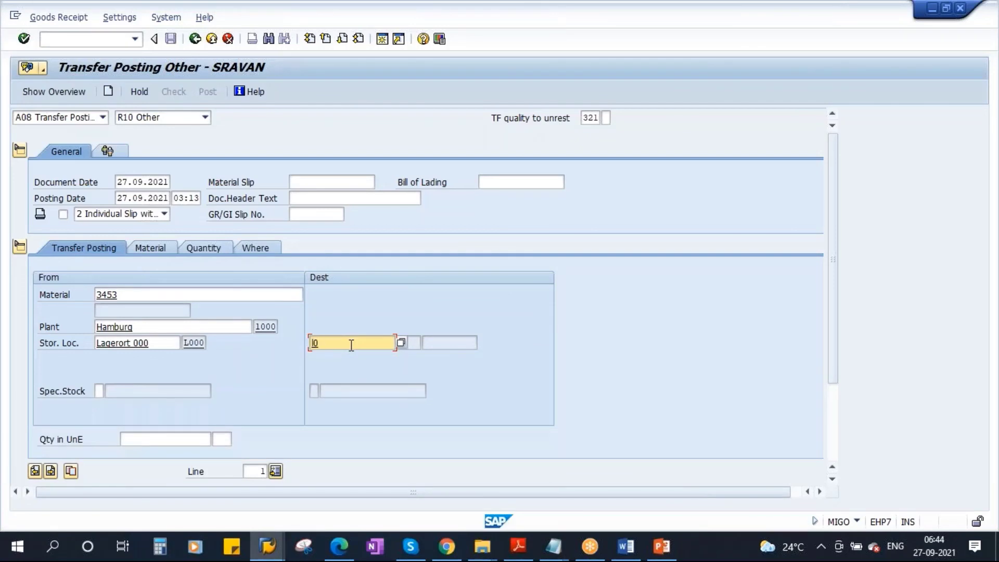
pyautogui.write('1000')
pyautogui.press('Return')
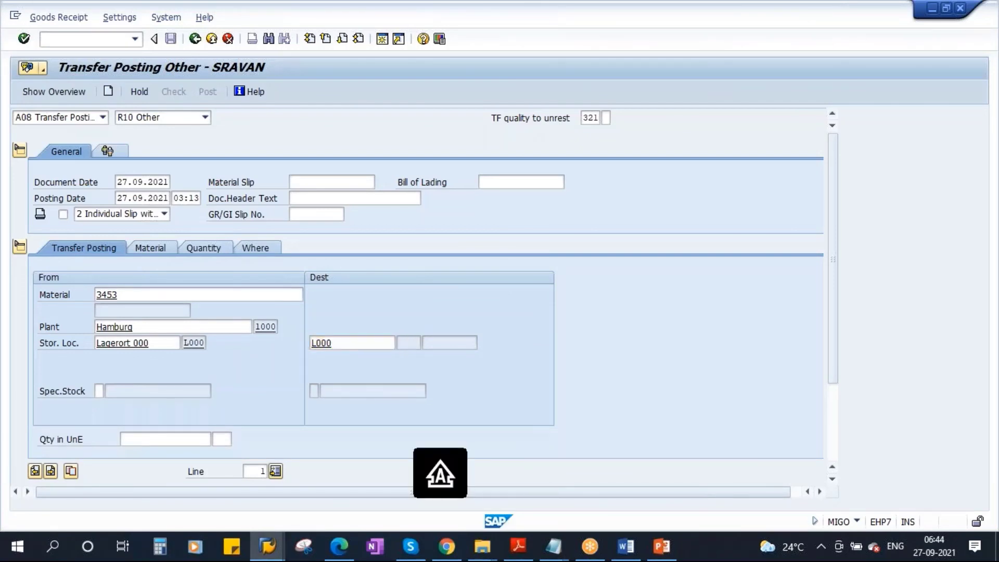
pyautogui.click(98, 359)
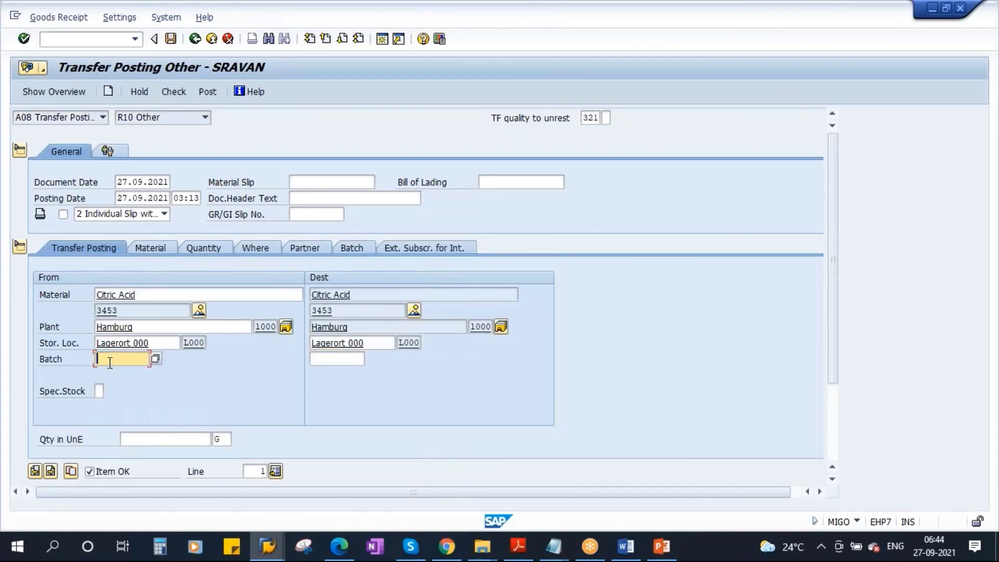
pyautogui.press('F4')
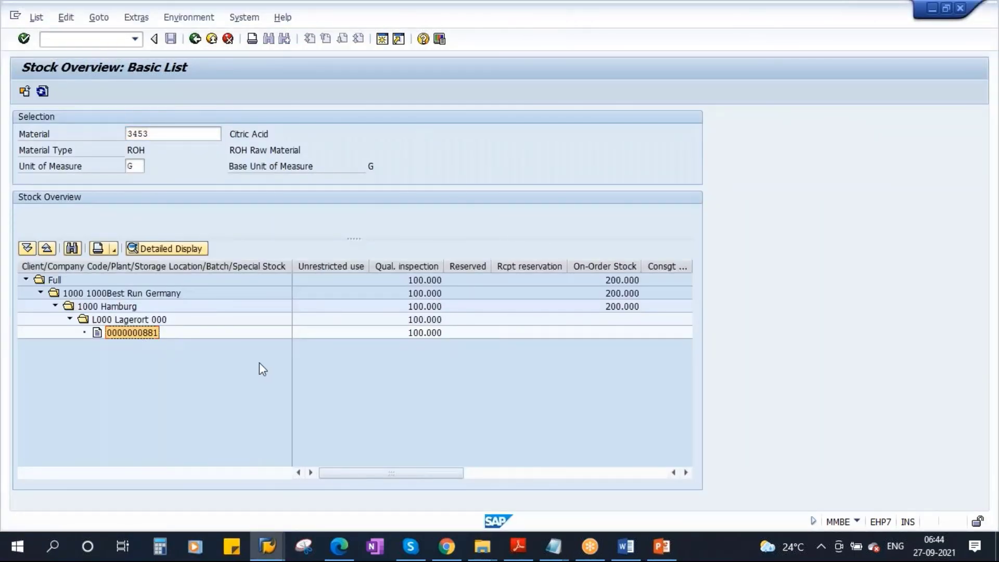
pyautogui.press('F3')
pyautogui.hotkey('ctrl', 'v')
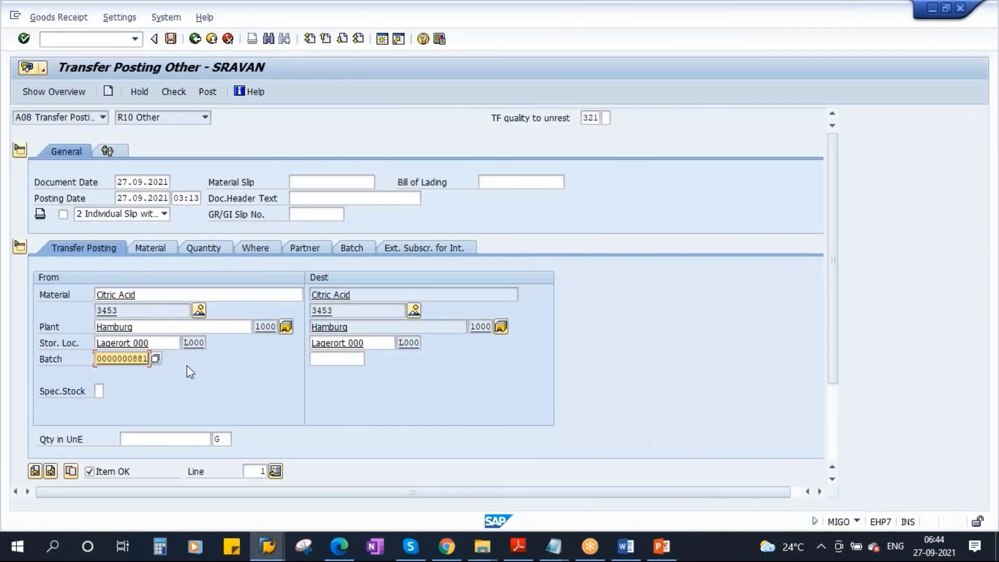
pyautogui.click(356, 358)
pyautogui.hotkey('ctrl', 'v')
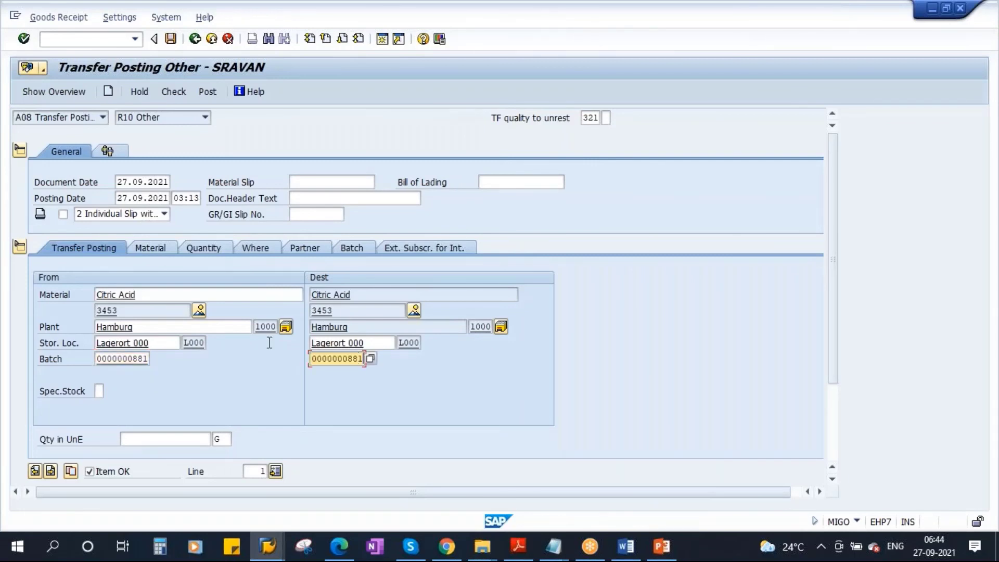
# Enter a quantity of 100 after checking the available stock.
pyautogui.click(173, 439)
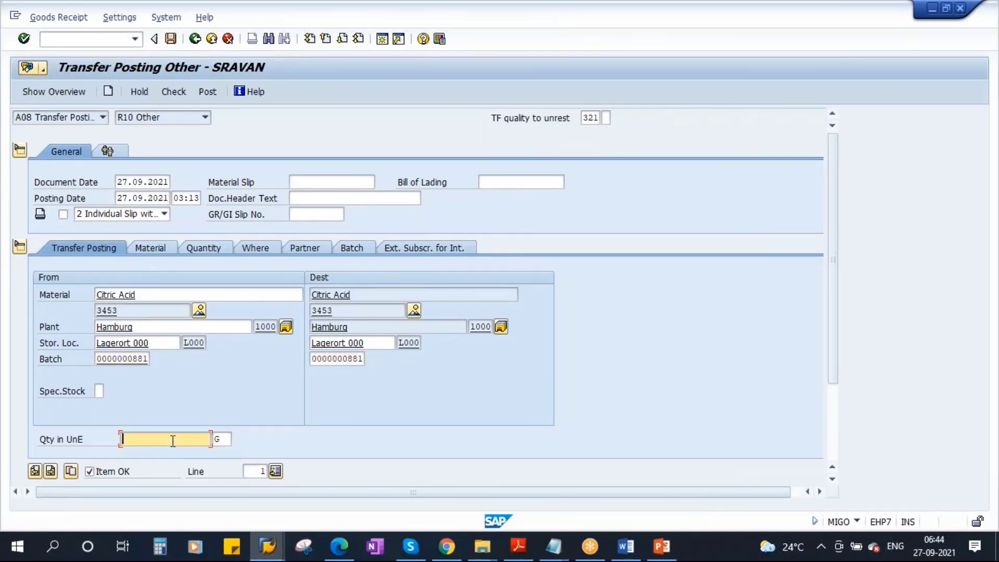
pyautogui.hotkey('alt', 'Tab')
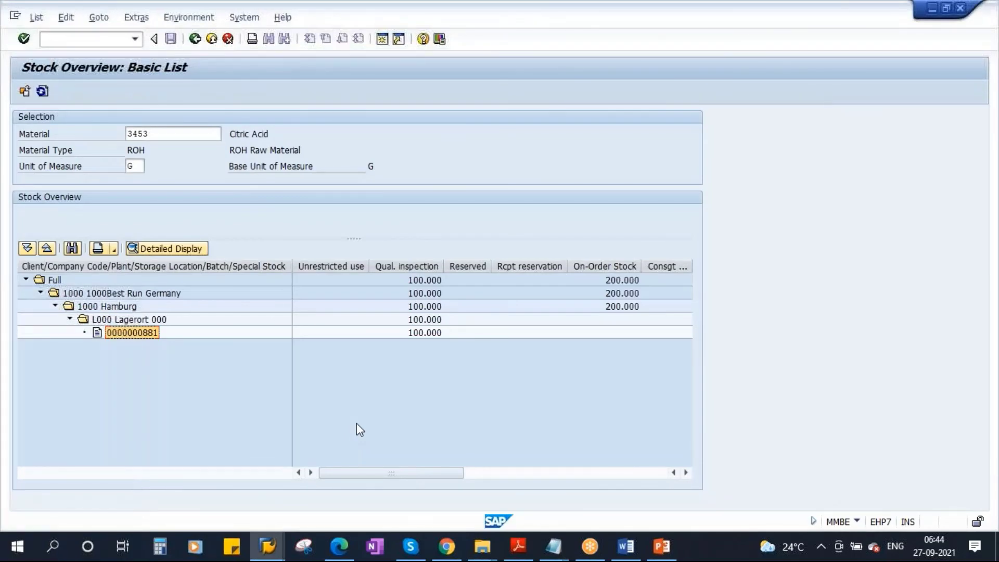
pyautogui.hotkey('alt', 'Tab')
pyautogui.write('100')
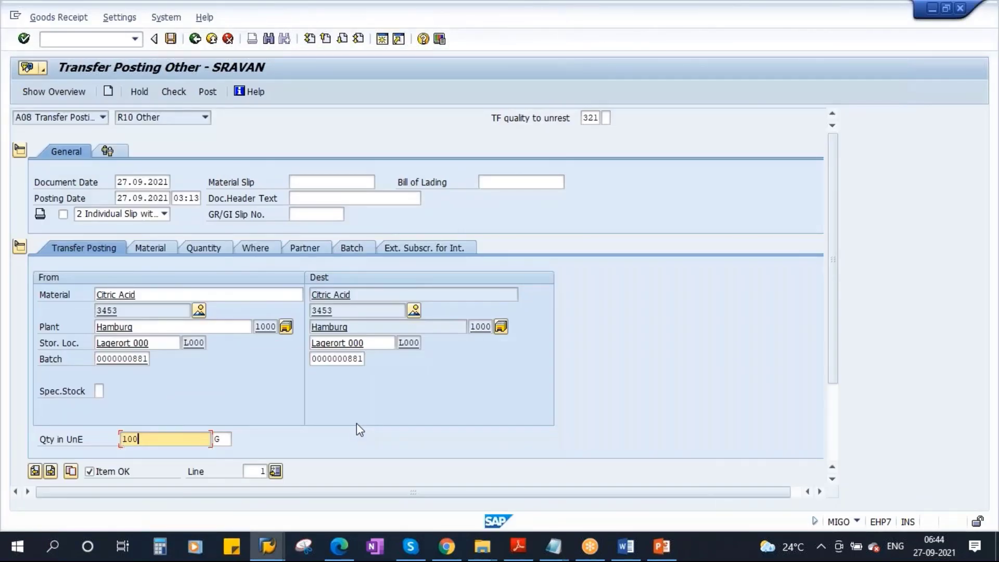
pyautogui.press('Return')
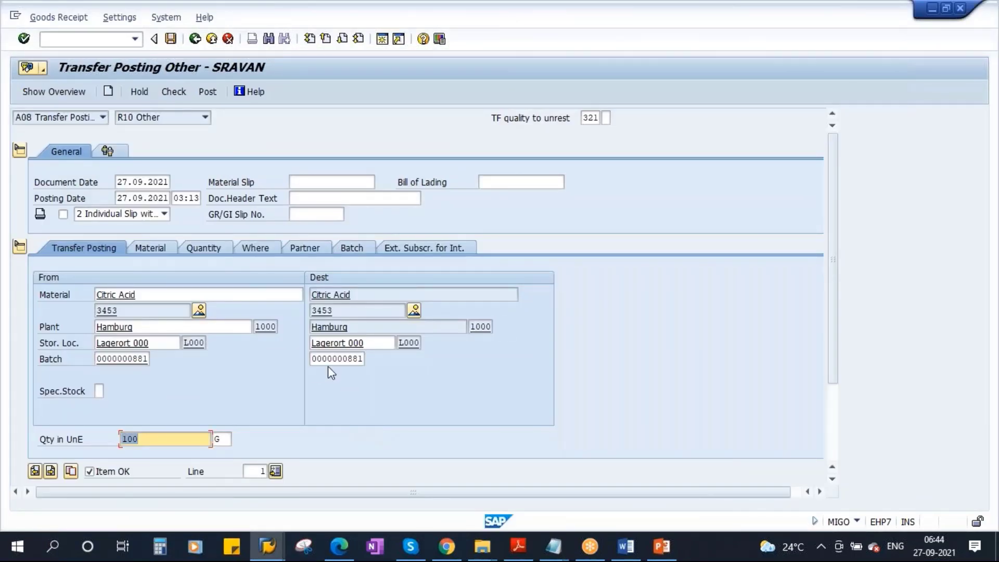